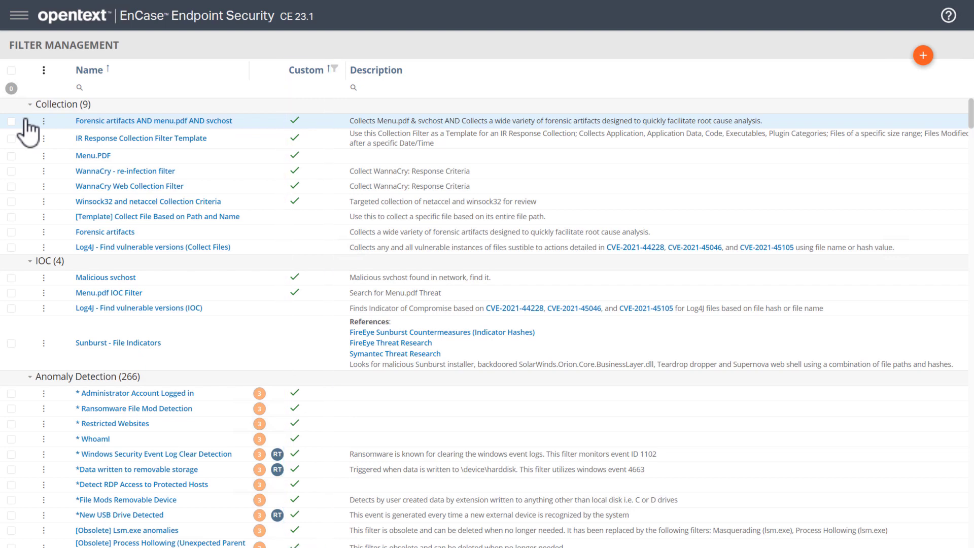
Collapse all the filter categories in the list, leaving only Anomaly Detection expanded
{"action": "left_click", "coordinate": [30, 105]}
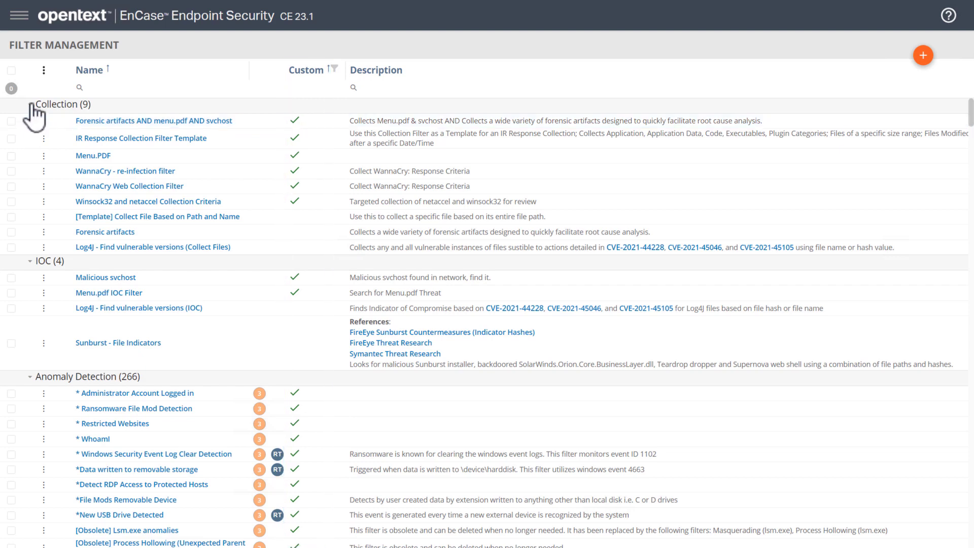
{"action": "left_click", "coordinate": [31, 120]}
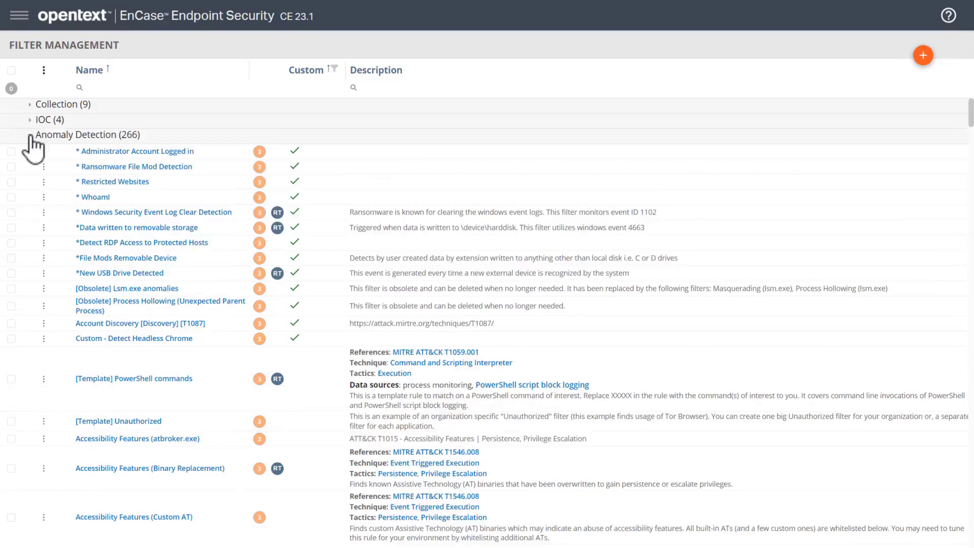
{"action": "left_click", "coordinate": [30, 135]}
{"action": "left_click", "coordinate": [30, 150]}
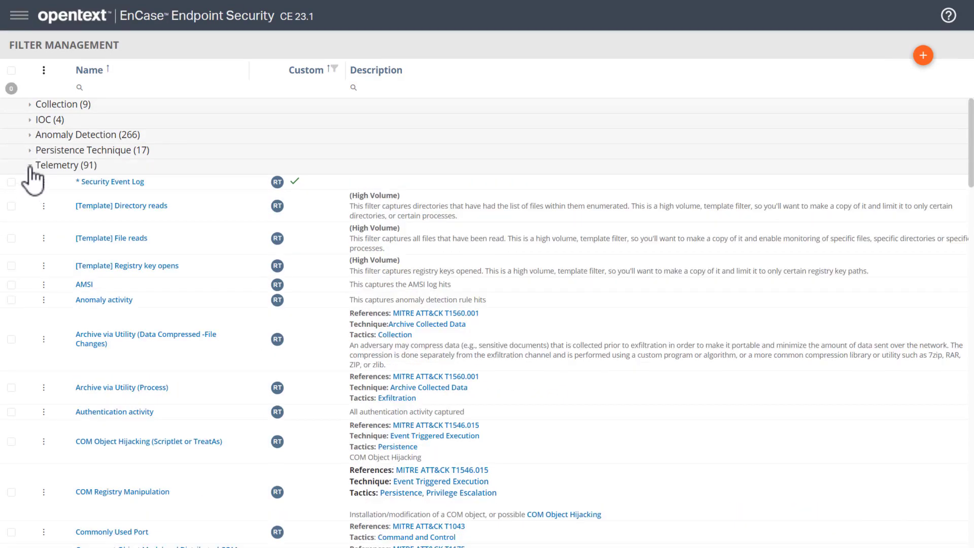
{"action": "left_click", "coordinate": [29, 165]}
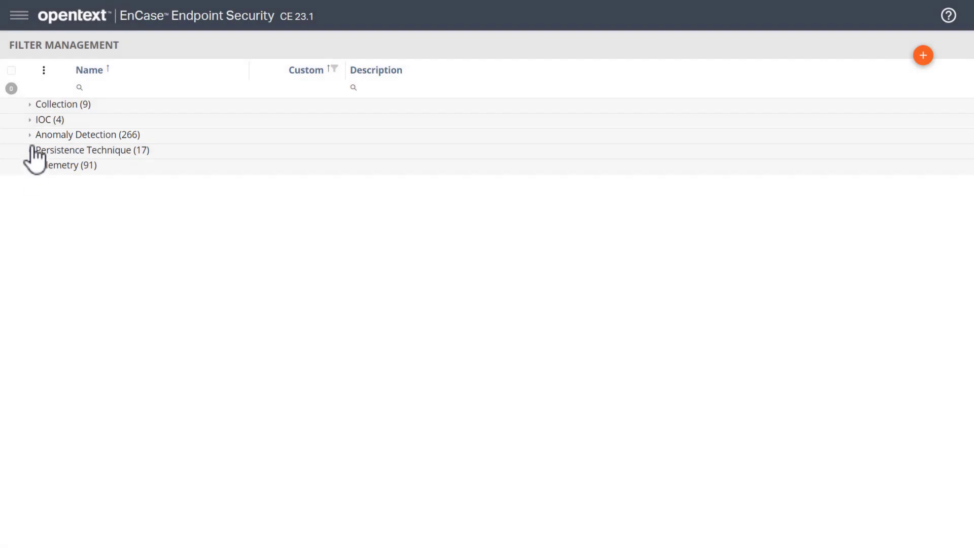
{"action": "left_click", "coordinate": [30, 135]}
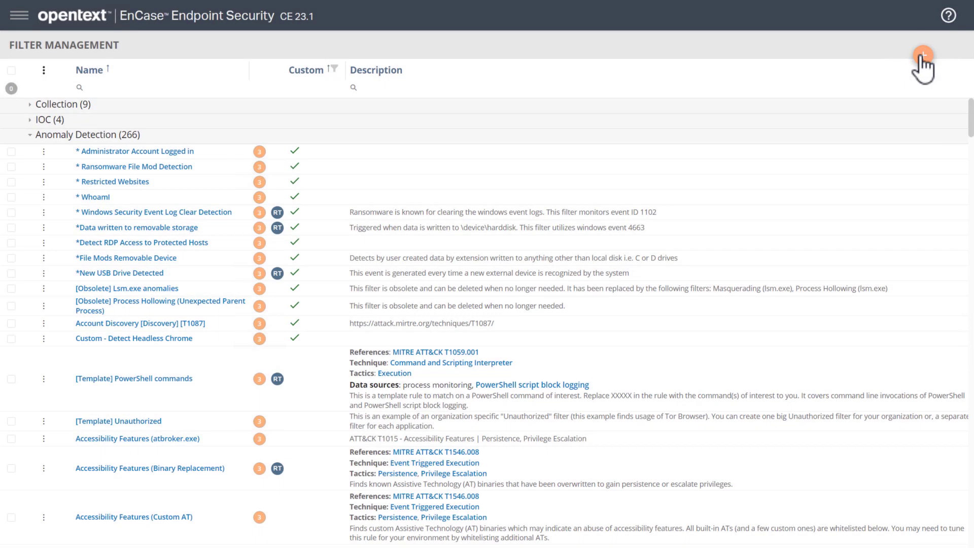
Start a new anomaly detection filter named "Potential Threat 01" with the description "Find powershell on endpoints"
{"action": "left_click", "coordinate": [923, 56]}
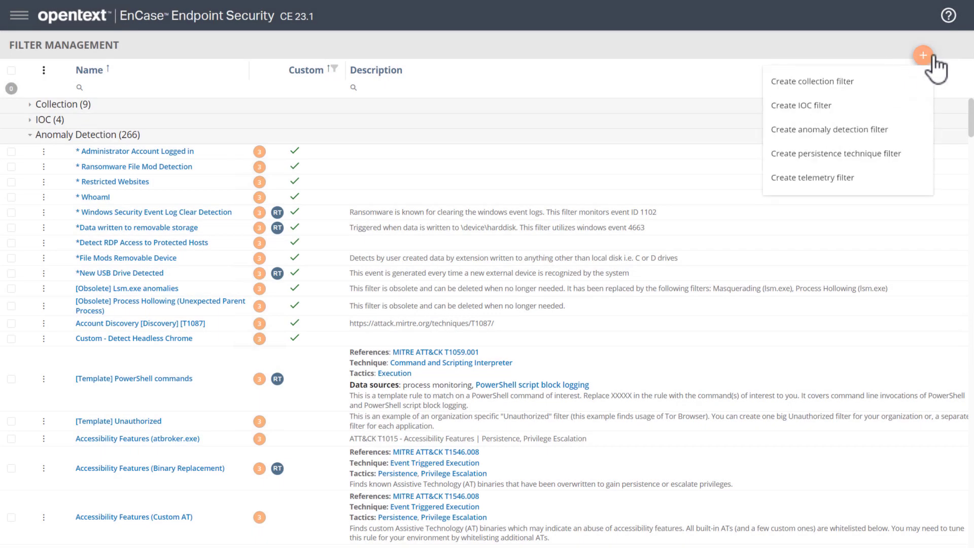
{"action": "left_click", "coordinate": [864, 132]}
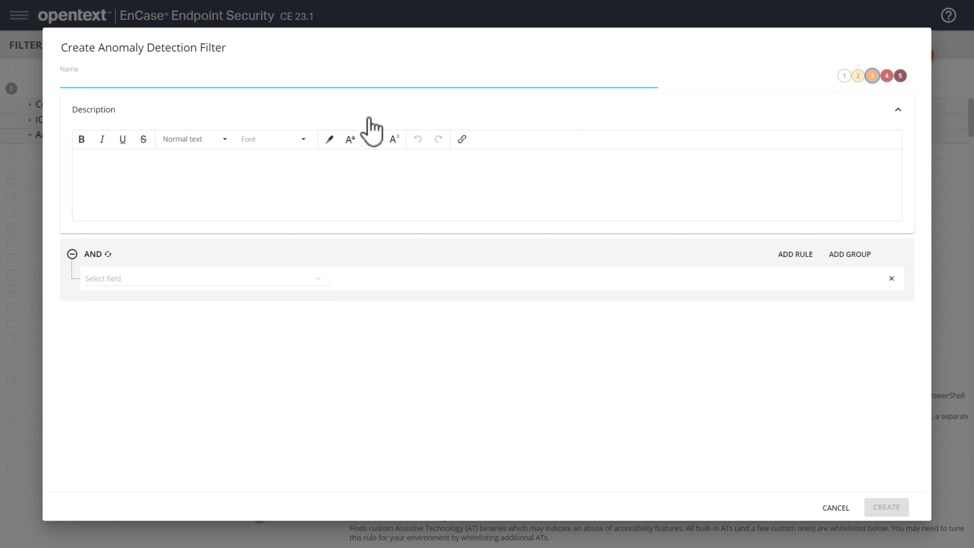
{"action": "type", "text": "Potential Threat 01"}
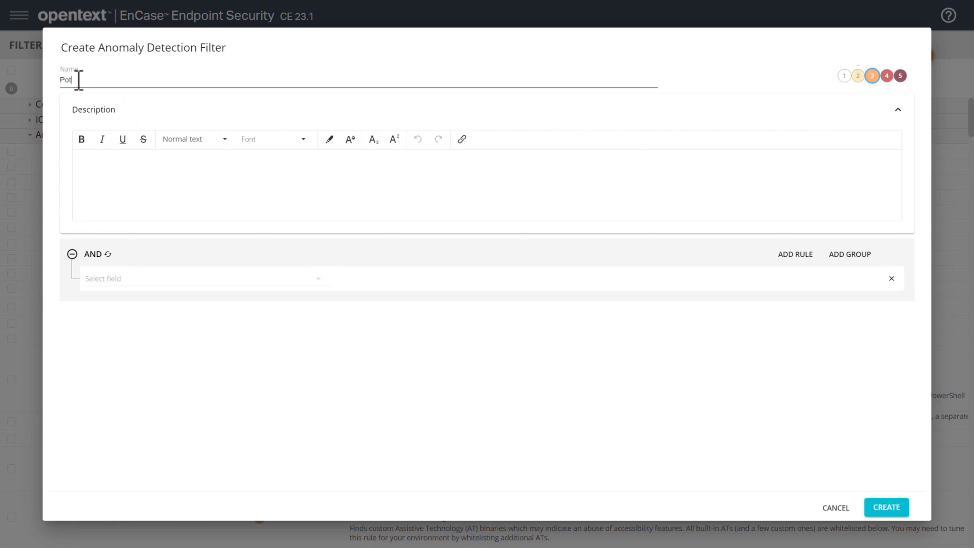
{"action": "left_click", "coordinate": [84, 159]}
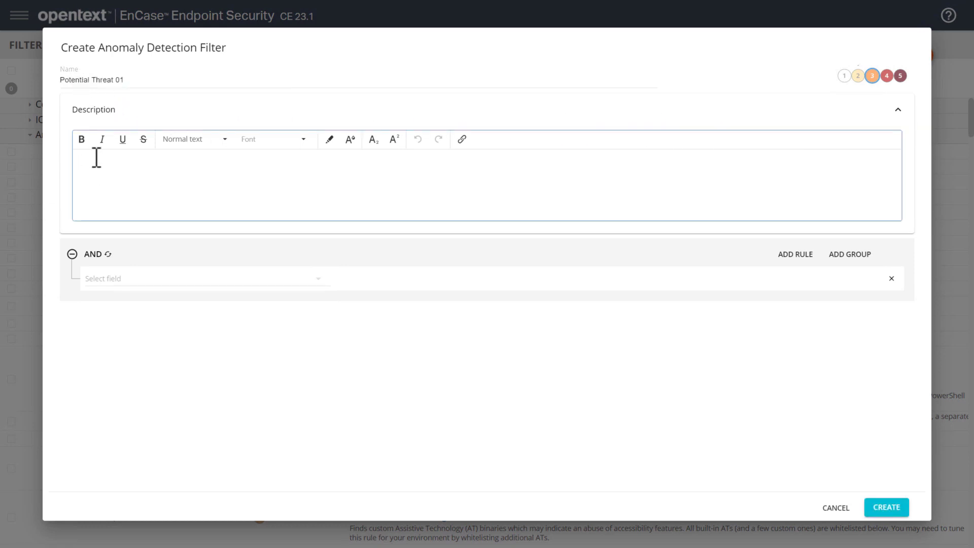
{"action": "type", "text": "Find a"}
{"action": "type", "text": "owershell on endpoints"}
Define the filter's rule as Process / Name contains "powershell" and create the filter
{"action": "left_click", "coordinate": [103, 278]}
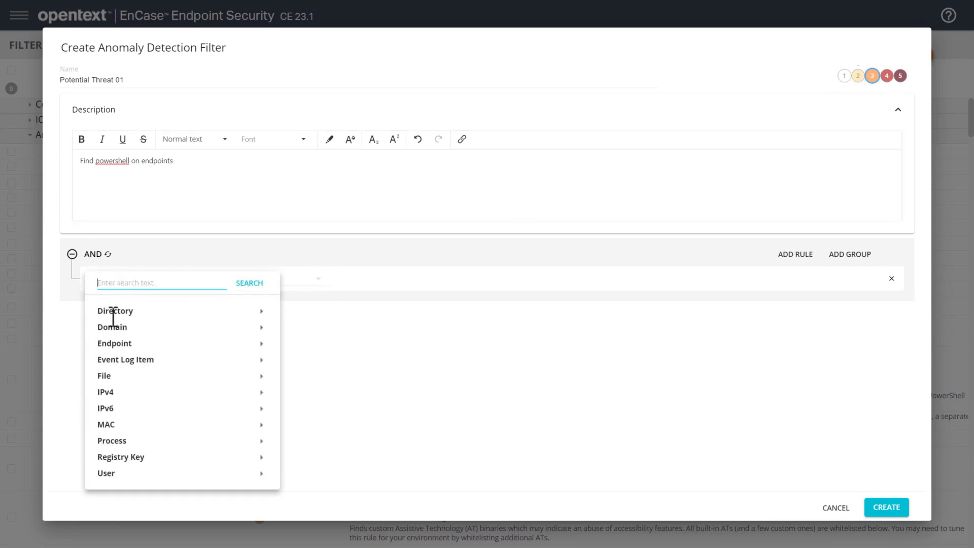
{"action": "mouse_move", "coordinate": [123, 449]}
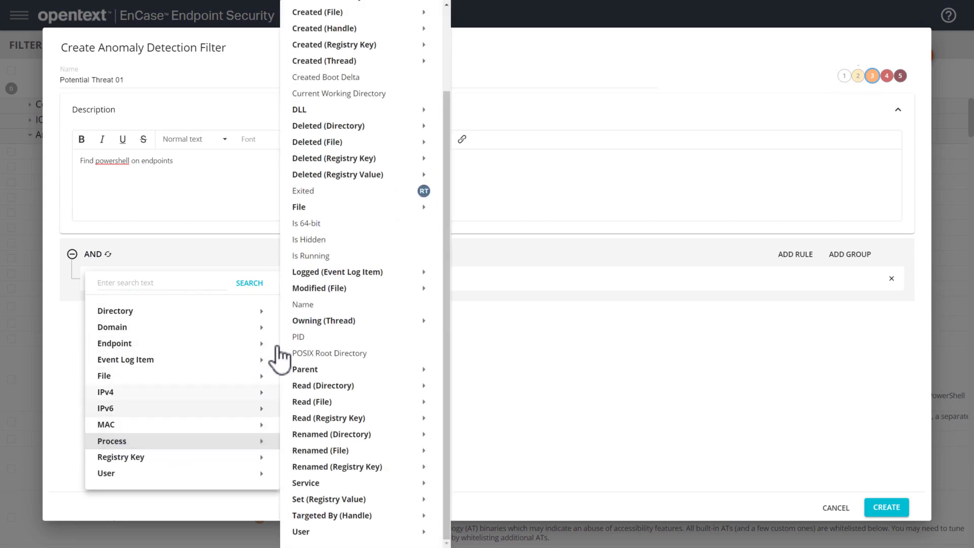
{"action": "left_click", "coordinate": [311, 304]}
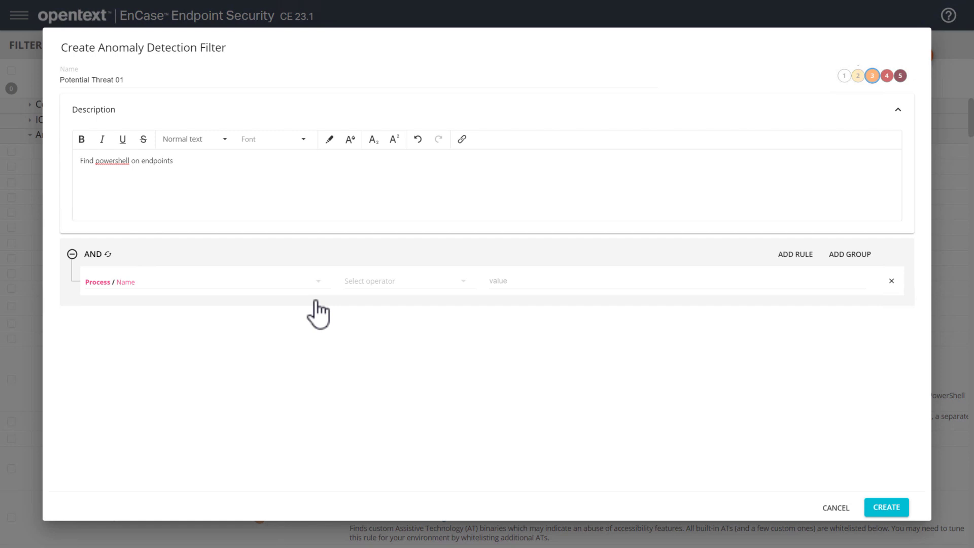
{"action": "left_click", "coordinate": [366, 285]}
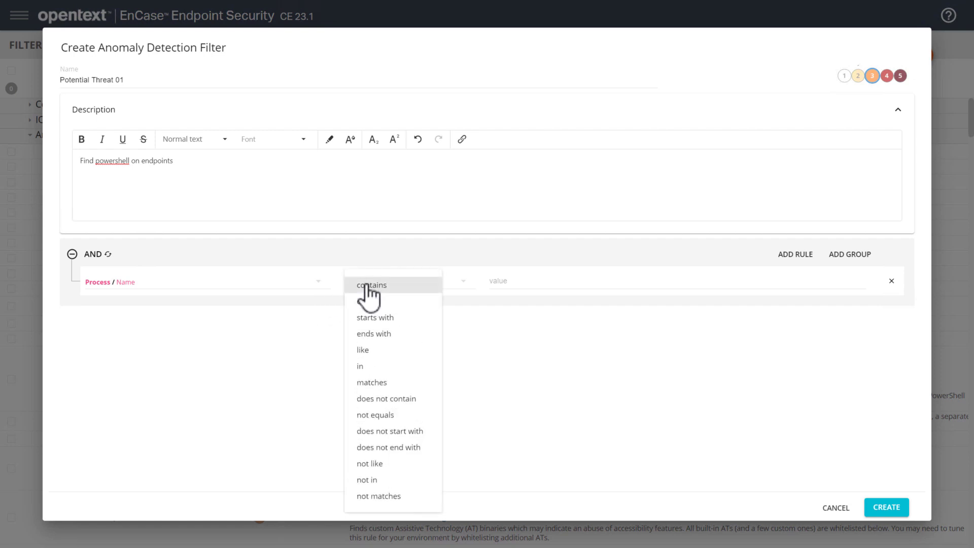
{"action": "left_click", "coordinate": [368, 285]}
{"action": "left_click", "coordinate": [496, 281]}
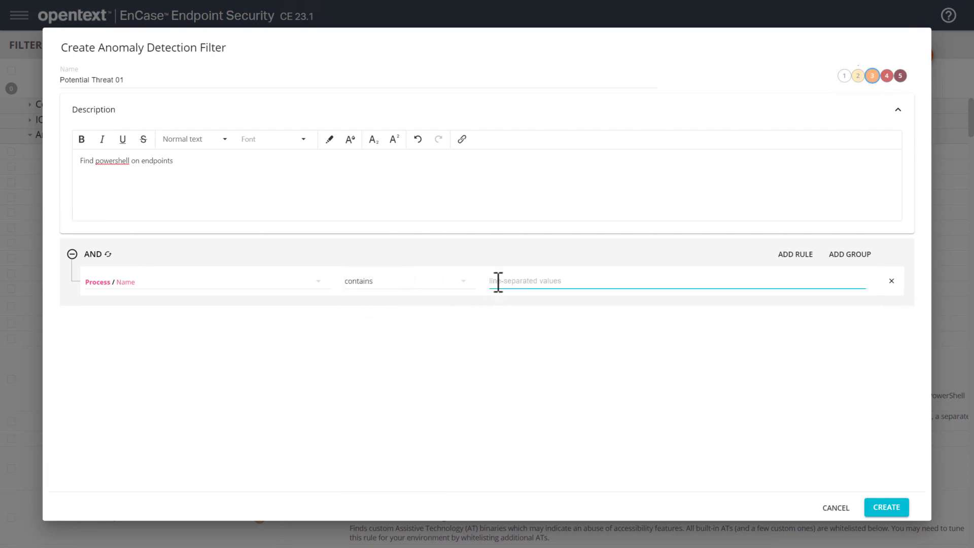
{"action": "type", "text": "powershell"}
{"action": "left_click", "coordinate": [882, 507]}
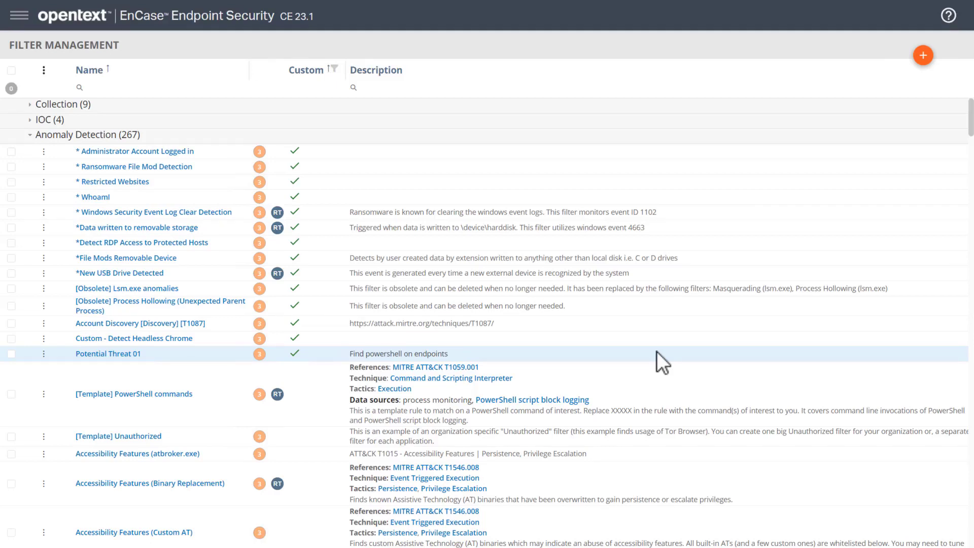
Open the Potential Threat 01 filter for editing and toggle its rule group operator to OR and back to AND
{"action": "left_click", "coordinate": [43, 354]}
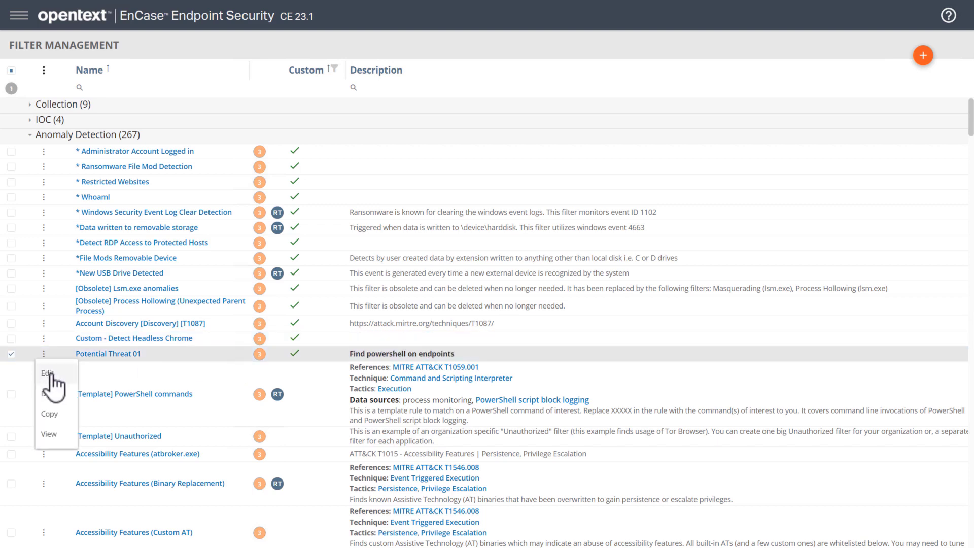
{"action": "left_click", "coordinate": [49, 374]}
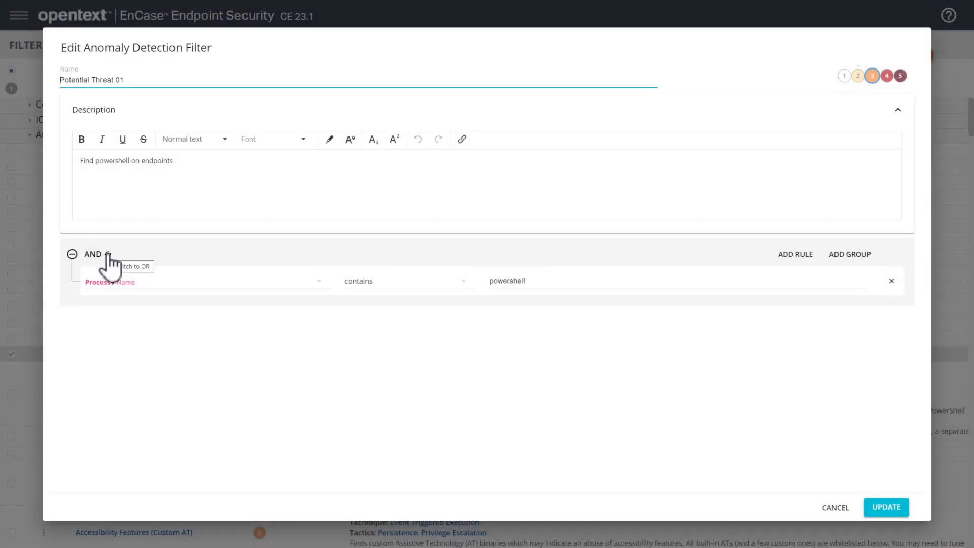
{"action": "left_click", "coordinate": [108, 254]}
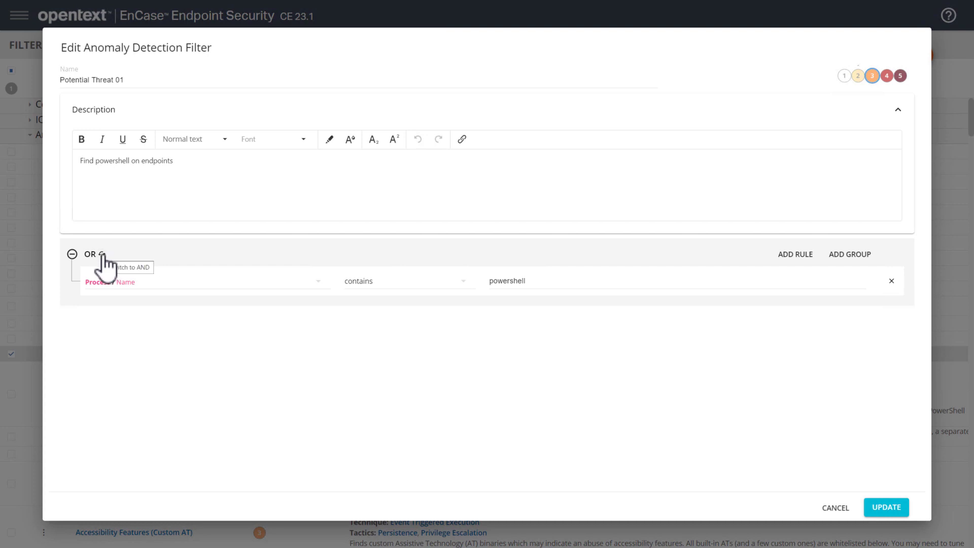
{"action": "left_click", "coordinate": [103, 254]}
Add a second rule to the AND group: Process / Command Line contains "hidden"
{"action": "left_click", "coordinate": [789, 255]}
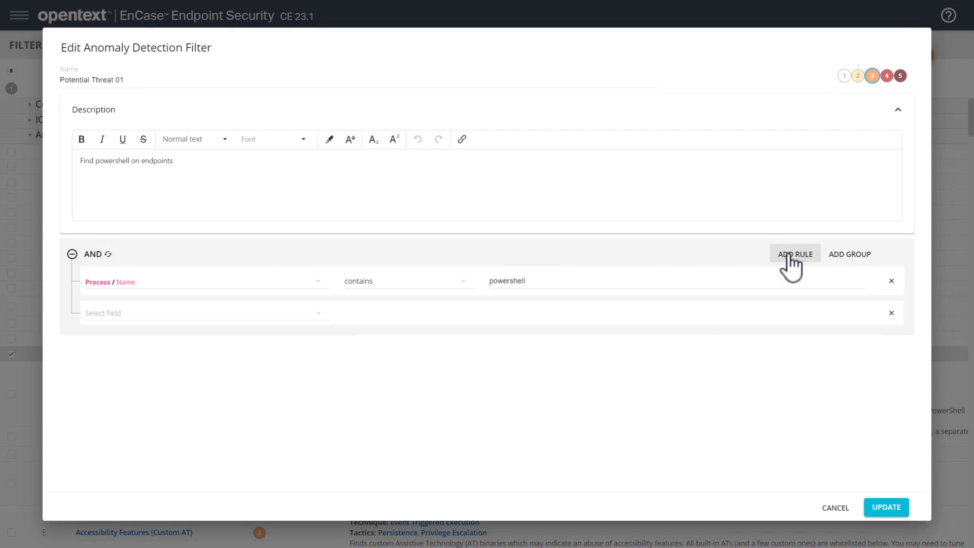
{"action": "left_click", "coordinate": [112, 319]}
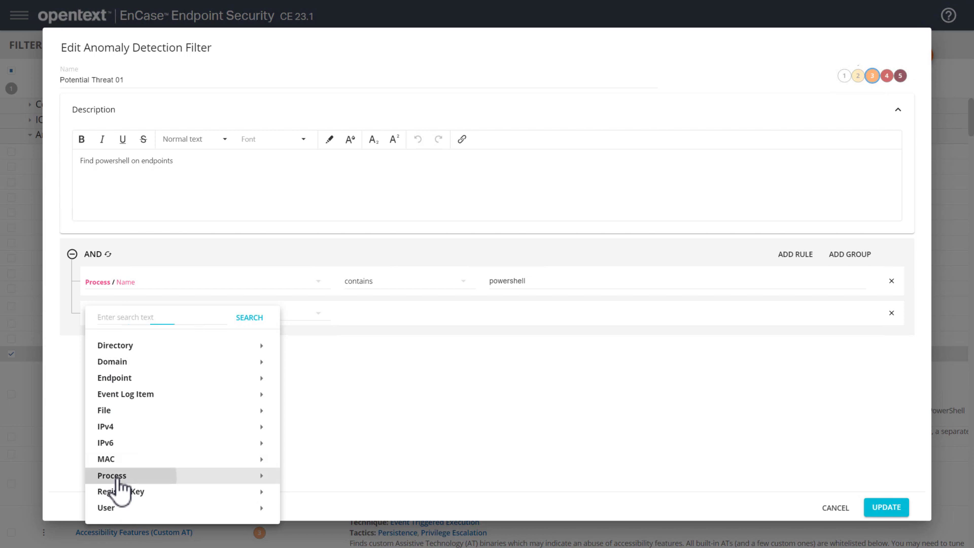
{"action": "mouse_move", "coordinate": [117, 486]}
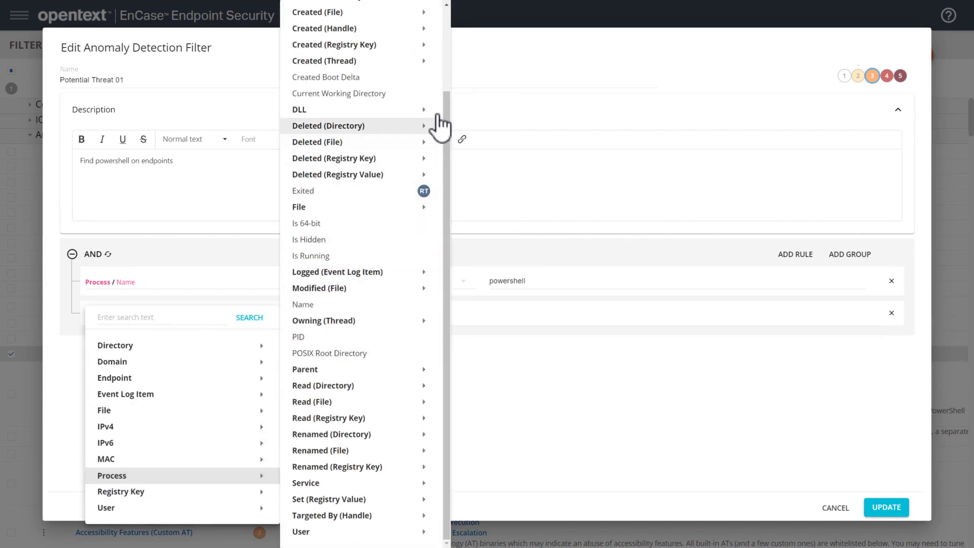
{"action": "scroll", "coordinate": [445, 84], "scroll_direction": "up", "scroll_amount": 2}
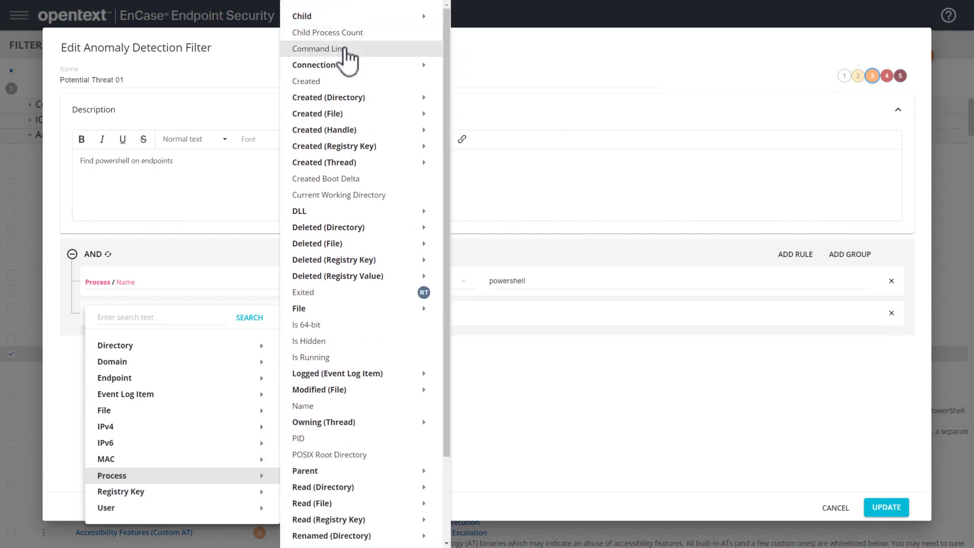
{"action": "left_click", "coordinate": [345, 49]}
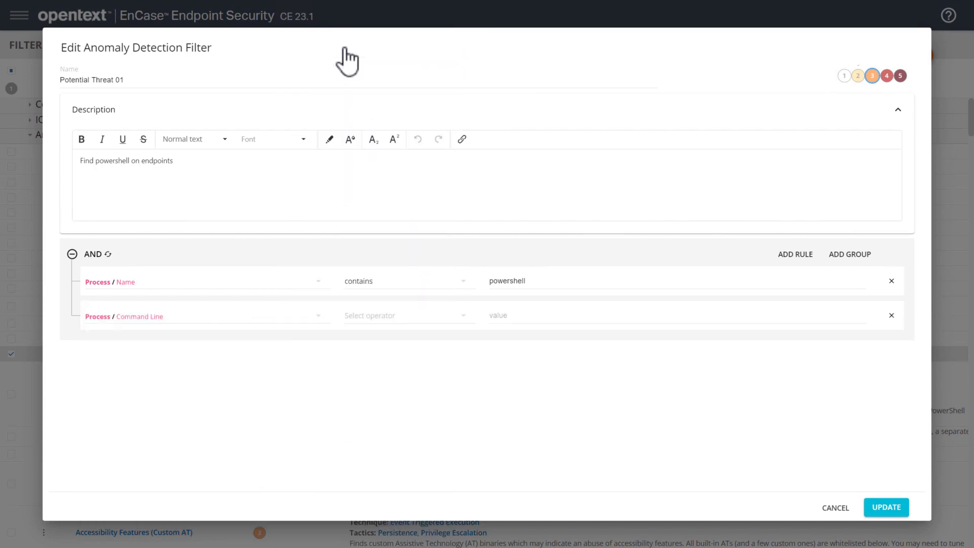
{"action": "left_click", "coordinate": [375, 317]}
{"action": "left_click", "coordinate": [376, 319]}
{"action": "left_click", "coordinate": [513, 315]}
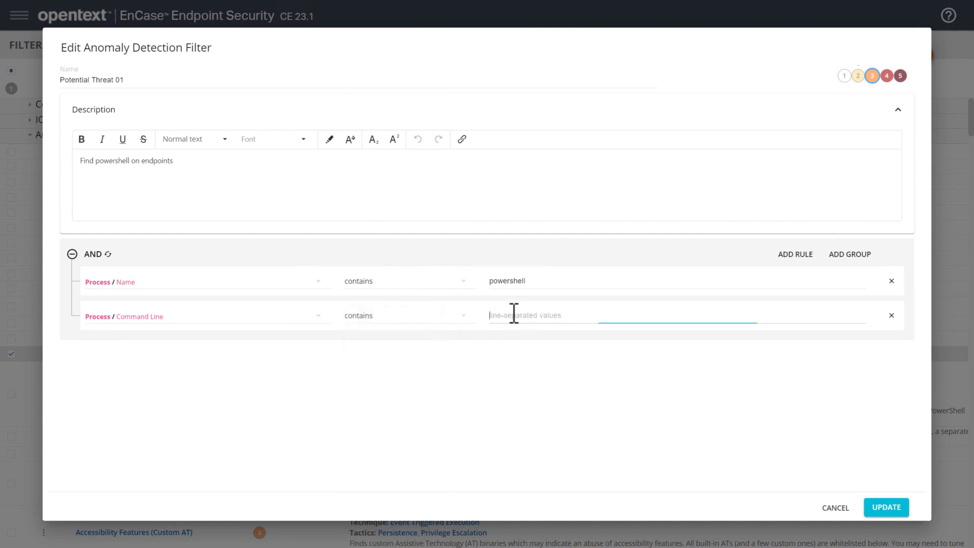
{"action": "type", "text": "hidden"}
Extend the filter's description with "with "hidden" in the command line" and save the updated filter
{"action": "left_click", "coordinate": [202, 160]}
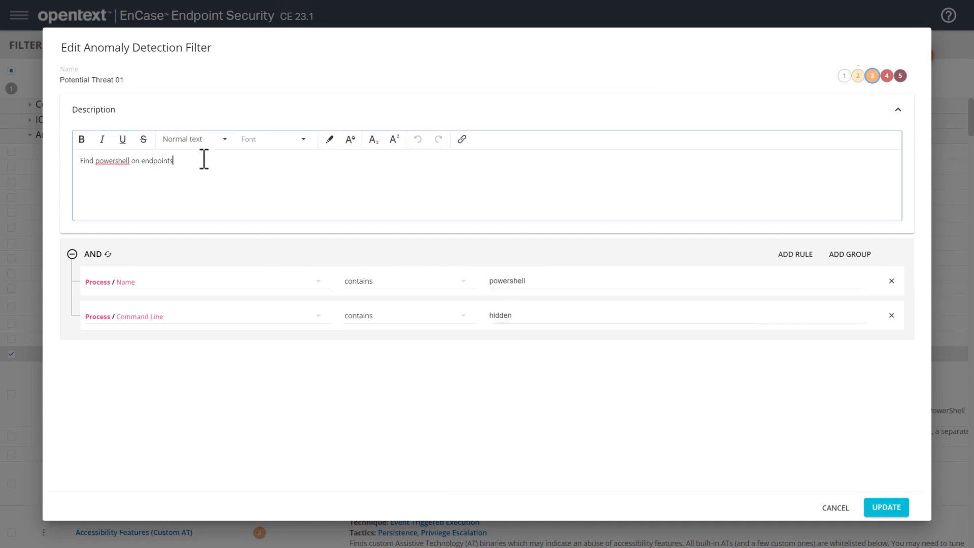
{"action": "type", "text": "with \"hidden\" in the command line"}
{"action": "left_click", "coordinate": [883, 509]}
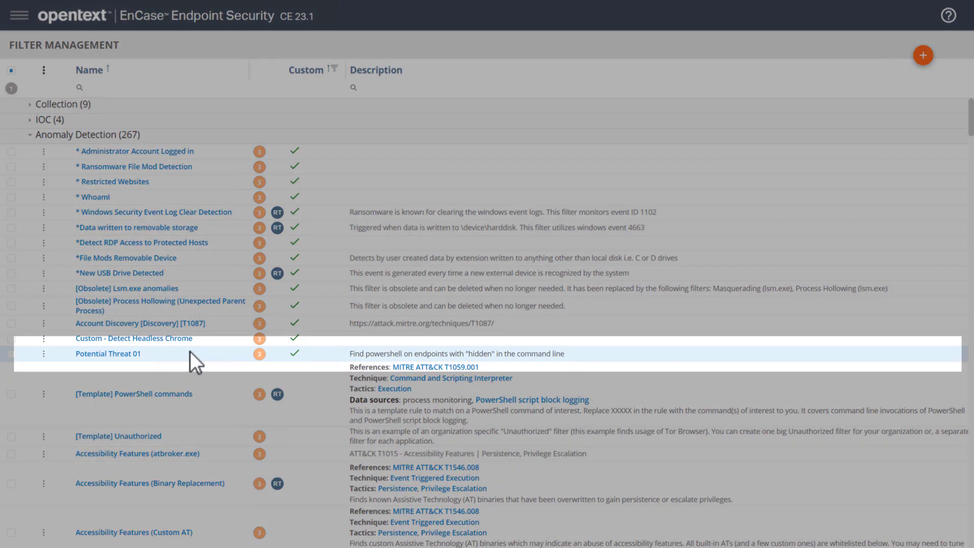